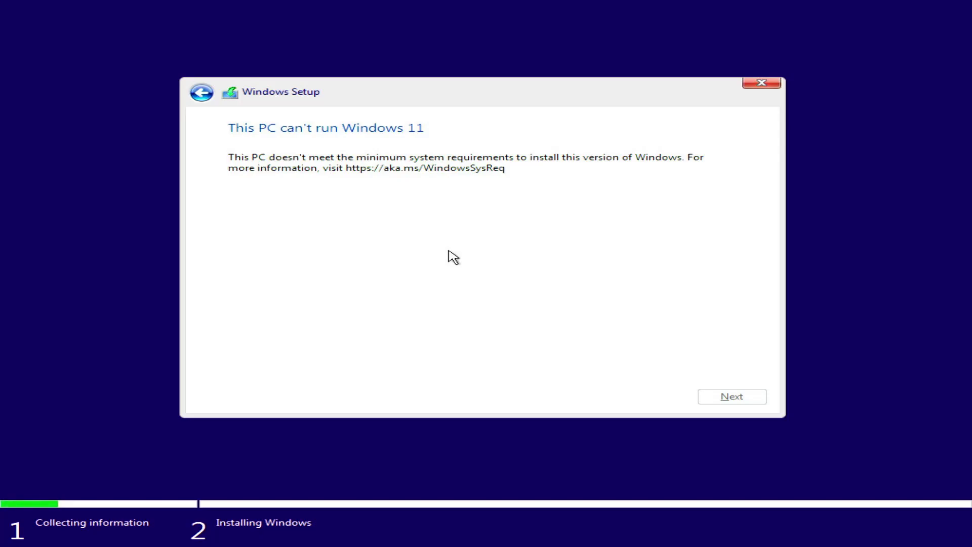
Open an administrator command prompt over Setup and enter the regedit command
key(shift+F10)
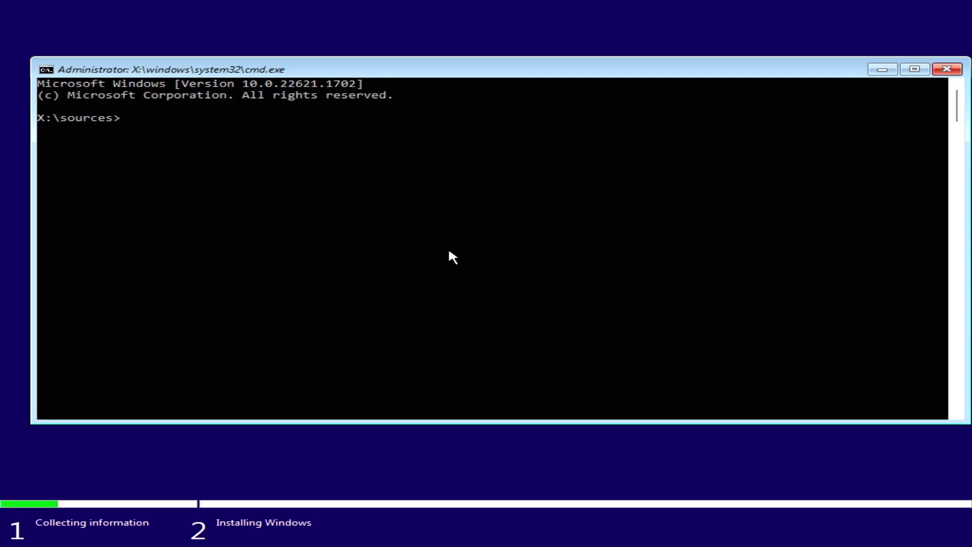
text(Reg Edit)
key(Return)
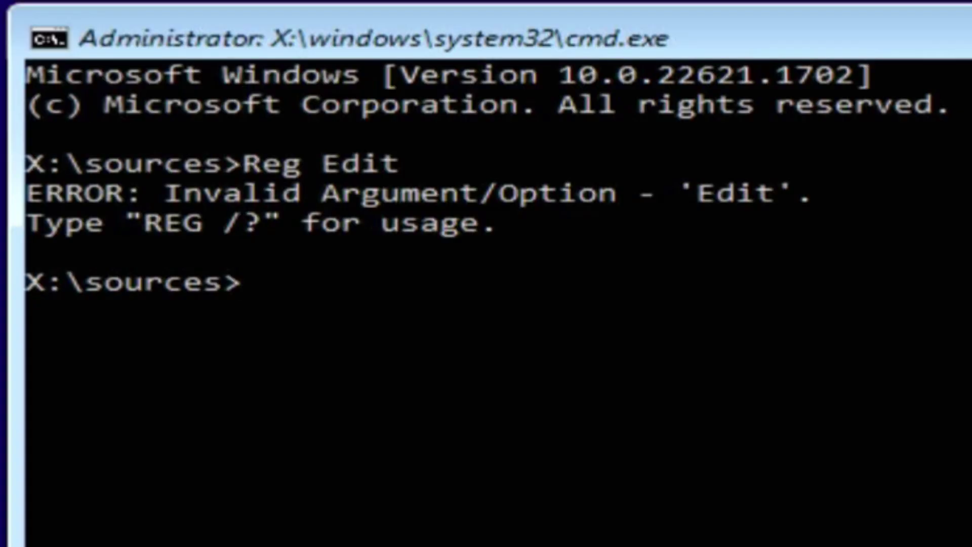
text(Re)
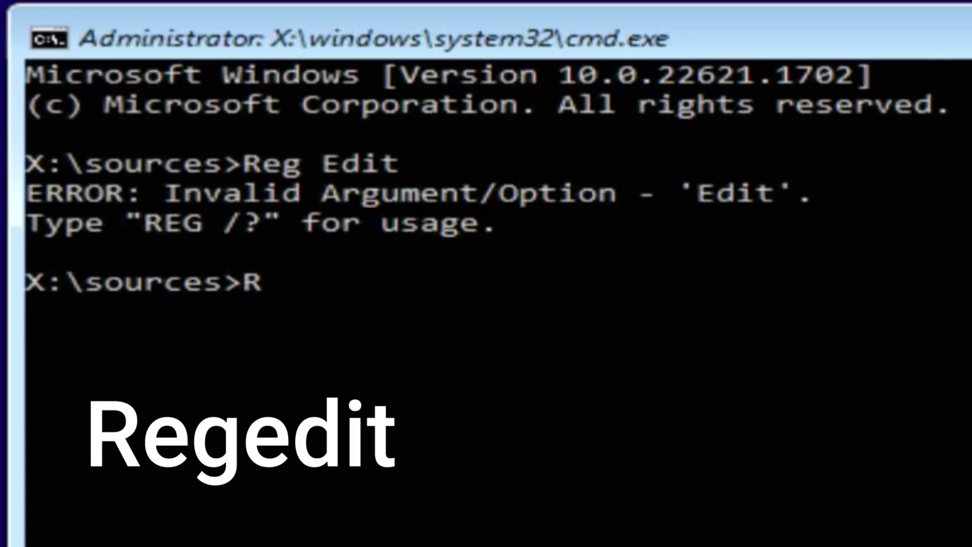
text(gedit)
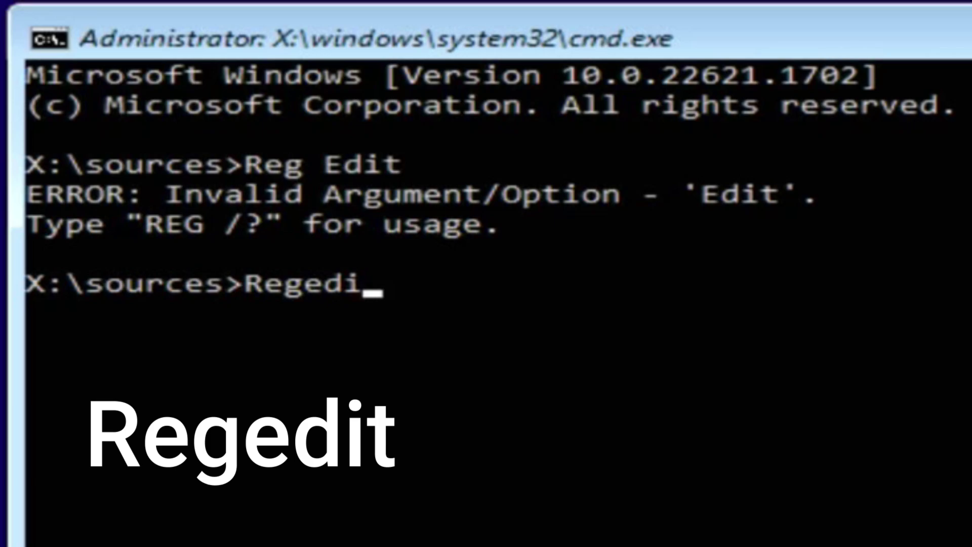
Launch Registry Editor and expand HKEY_LOCAL_MACHINE\SYSTEM\Setup, selecting the Setup key
key(Return)
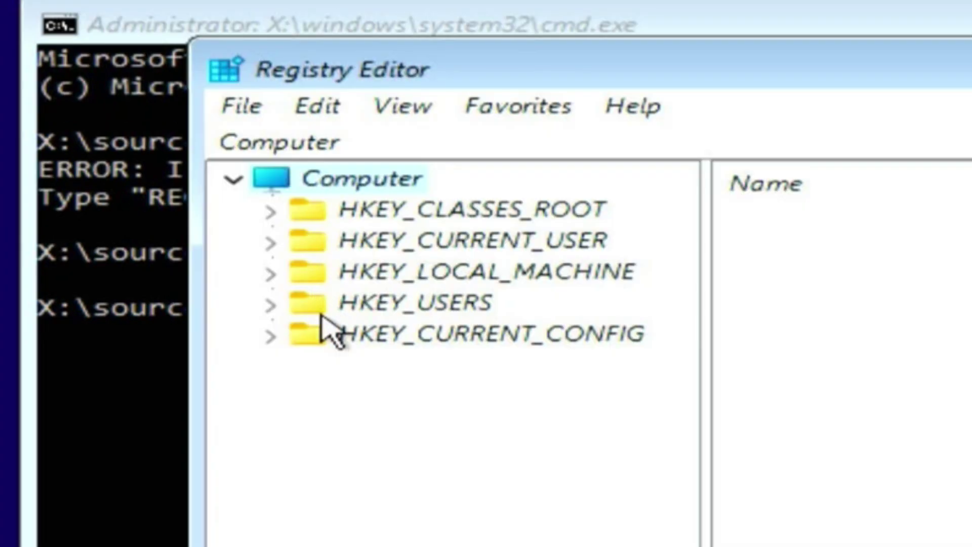
click(271, 274)
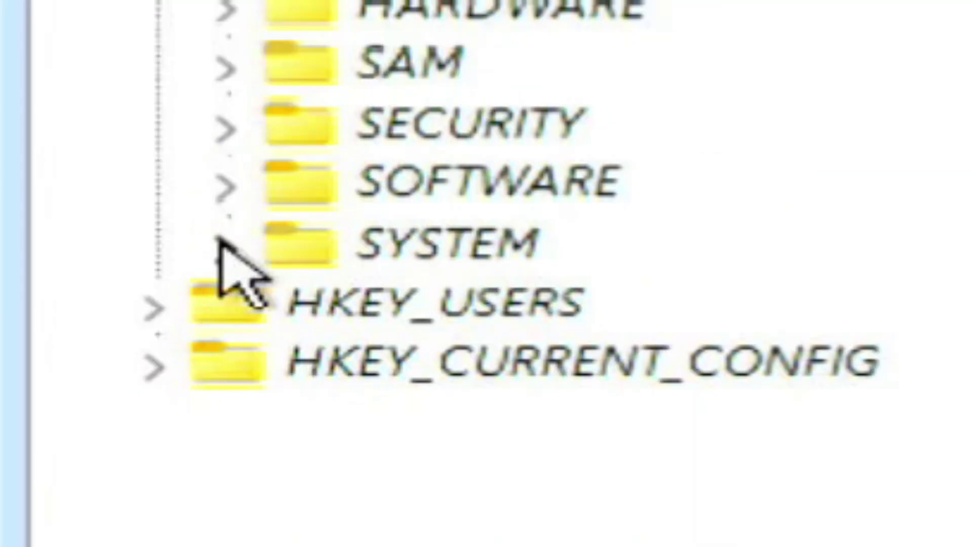
click(206, 254)
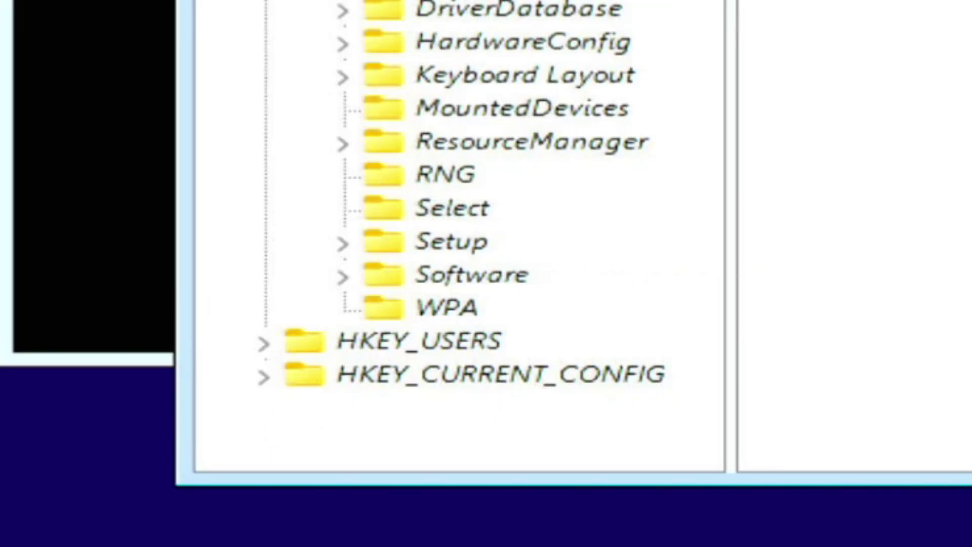
click(355, 247)
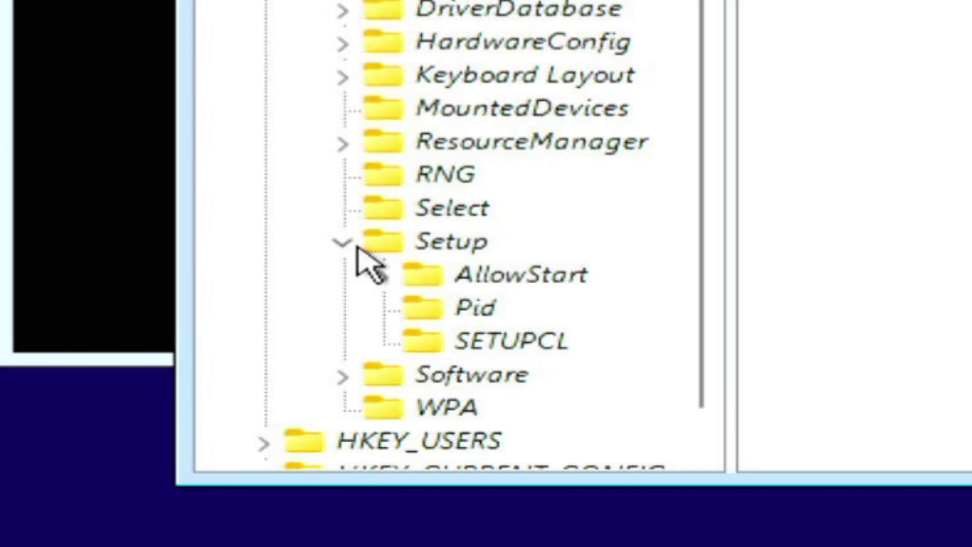
click(374, 243)
Create a new key under Setup and name it labconfig
right_click(361, 247)
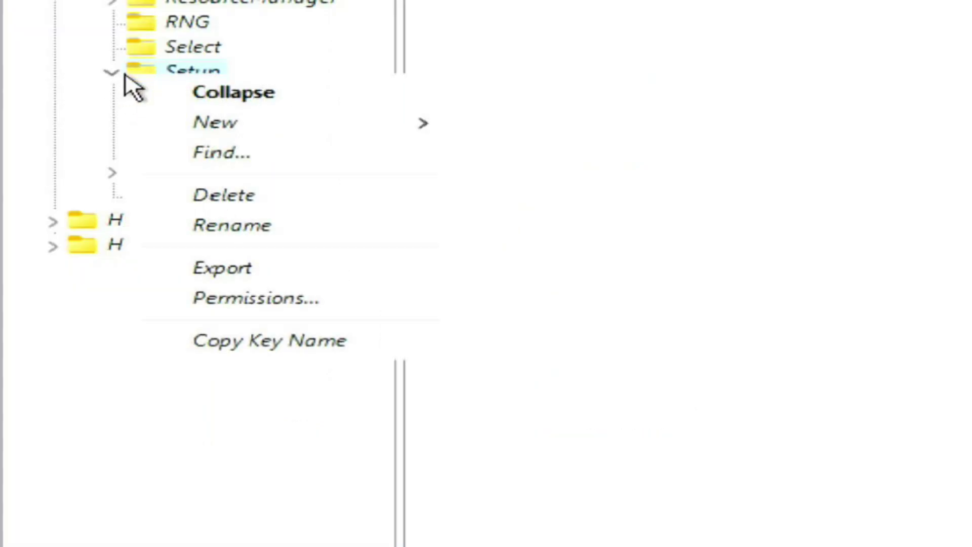
mouse_move(235, 122)
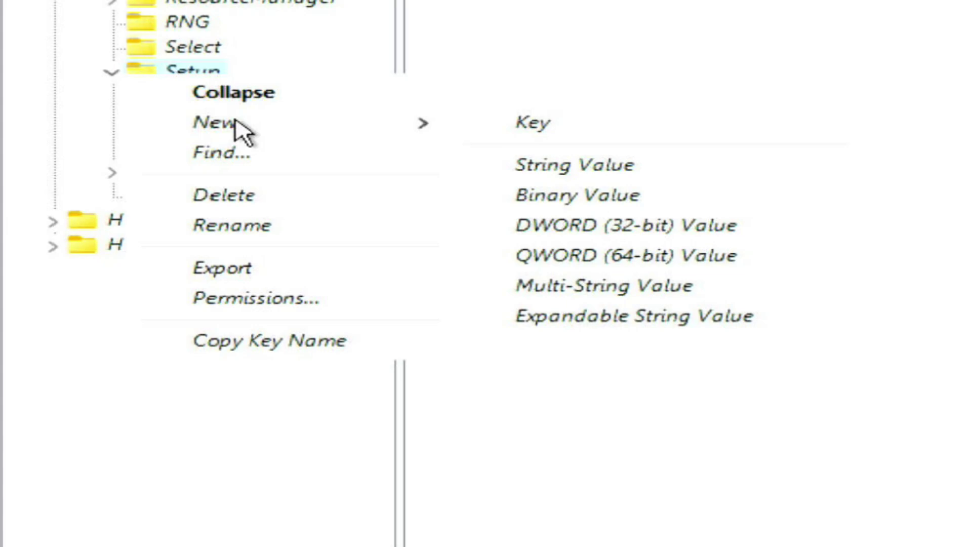
click(529, 126)
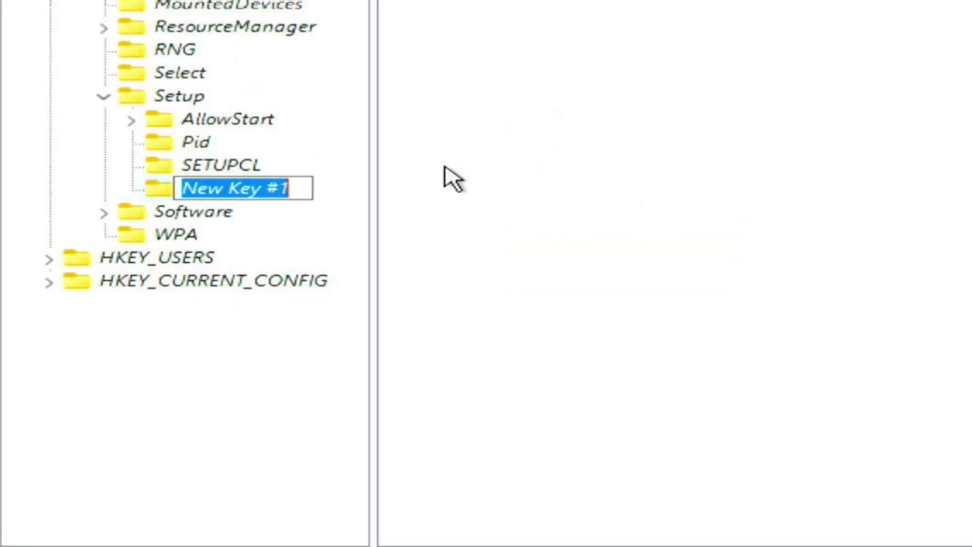
text(lab)
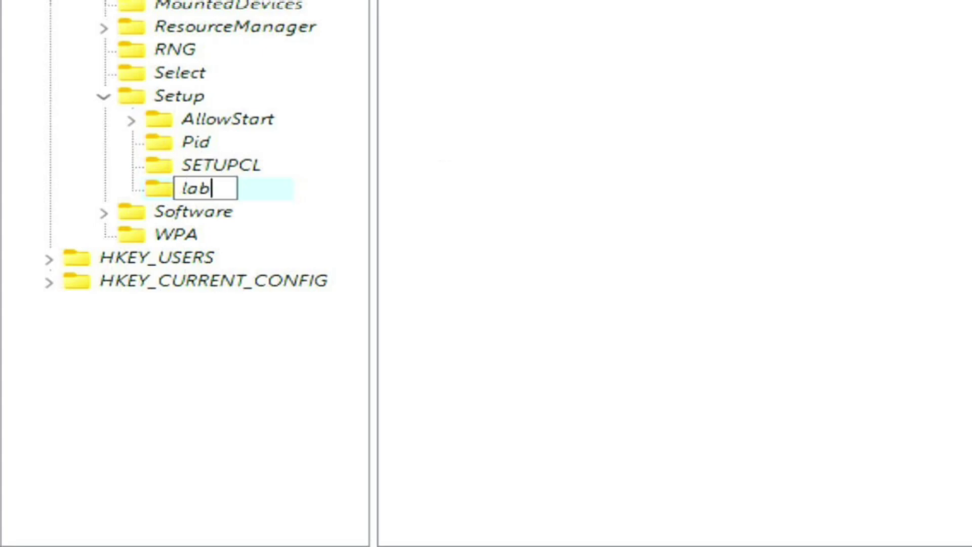
text(config)
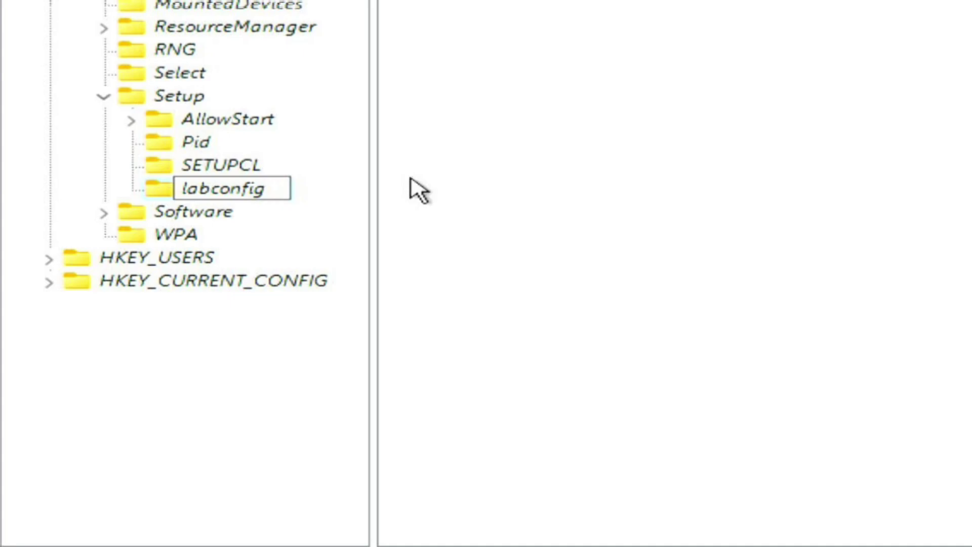
Confirm the labconfig name and add a DWORD (32-bit) value named BypassTPMCheck
key(Return)
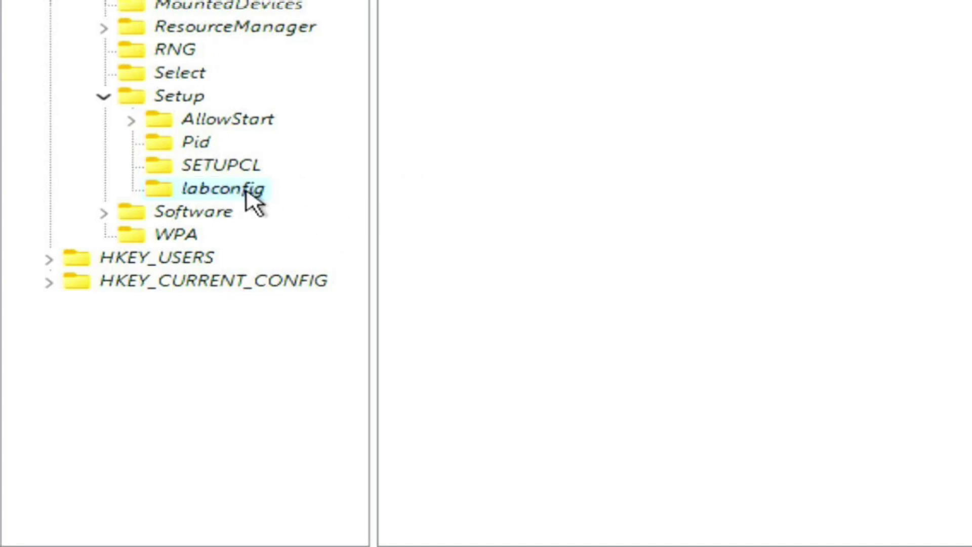
right_click(252, 202)
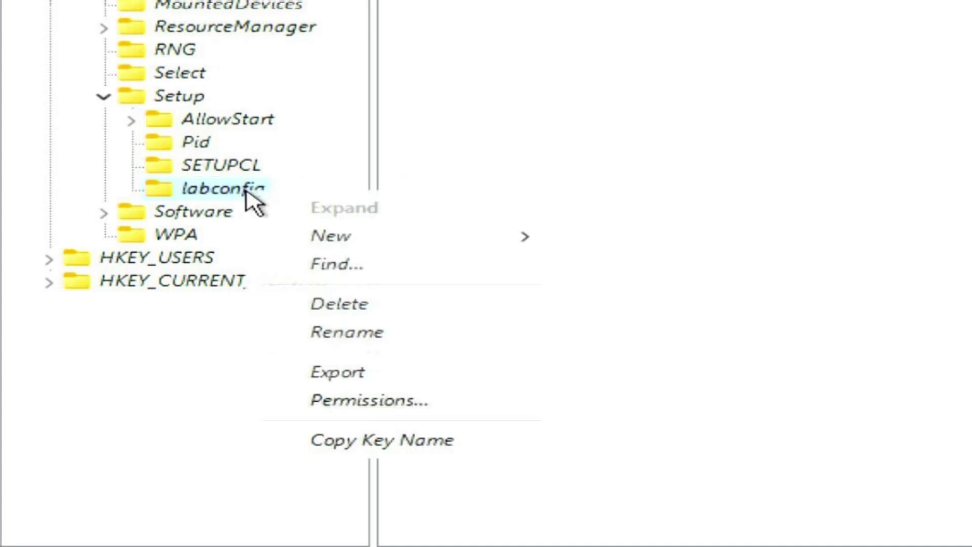
mouse_move(440, 238)
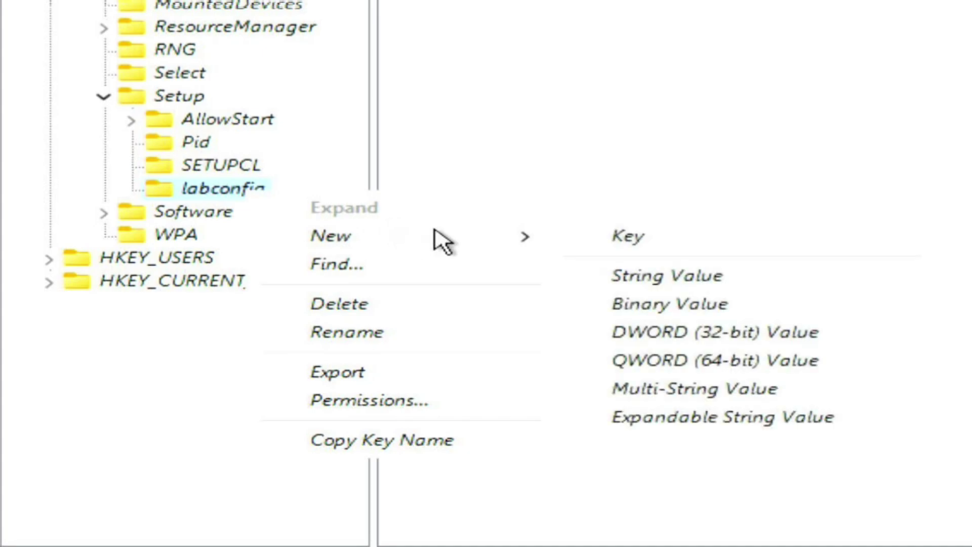
click(749, 332)
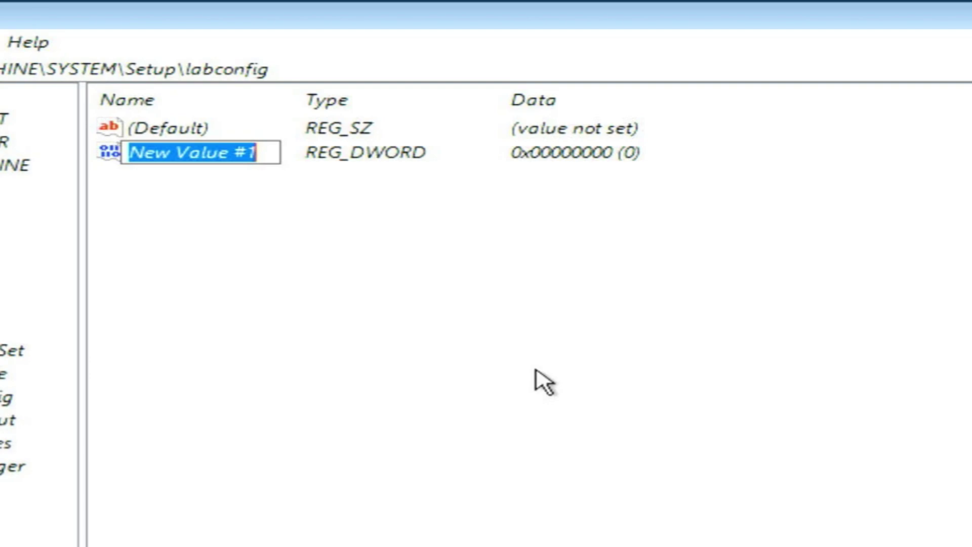
text(B)
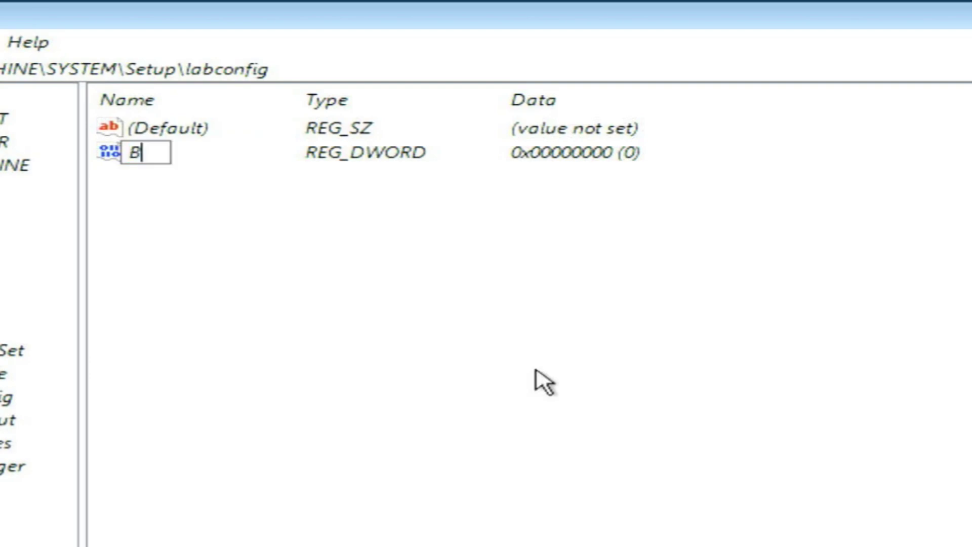
text(ypas)
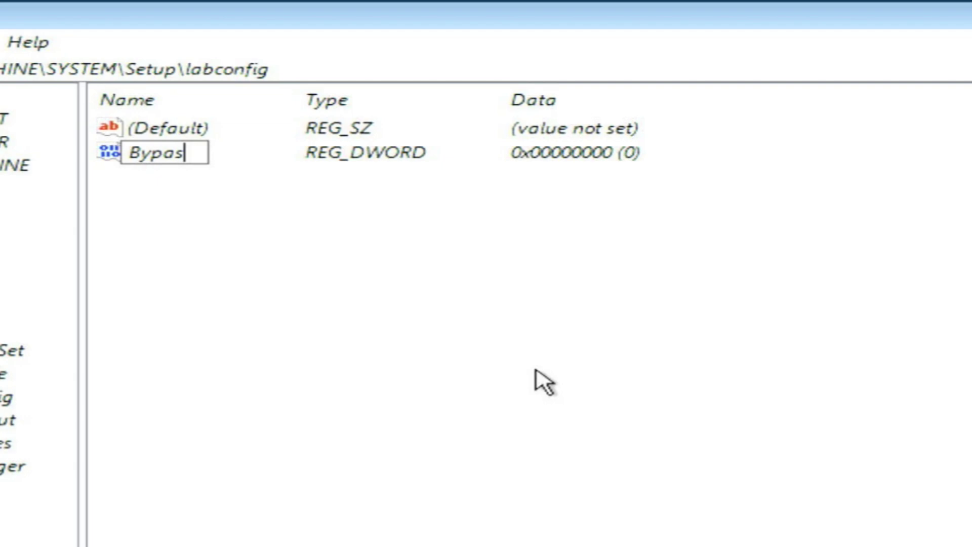
text(sTPM)
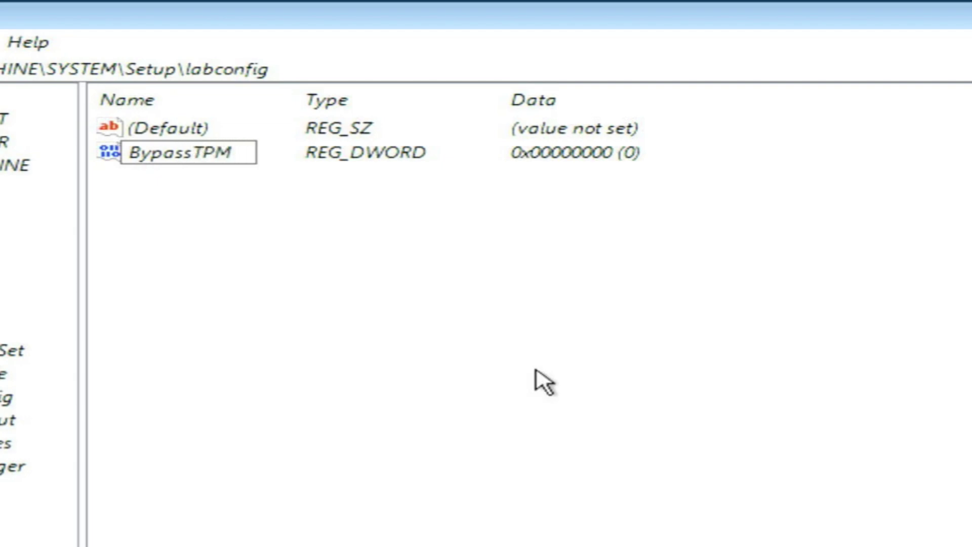
text(Check)
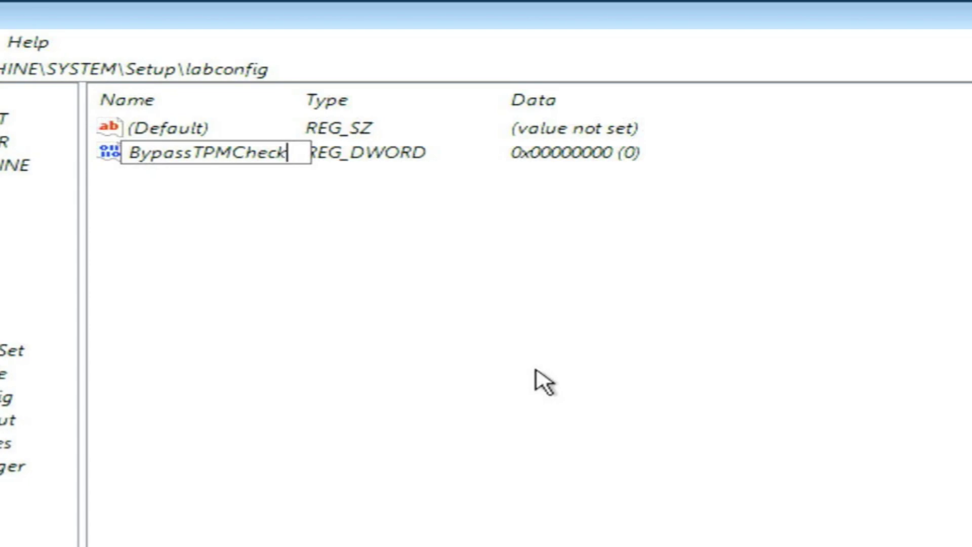
Confirm BypassTPMCheck, then add a second DWORD (32-bit) value named BypassRamcheck
key(Return)
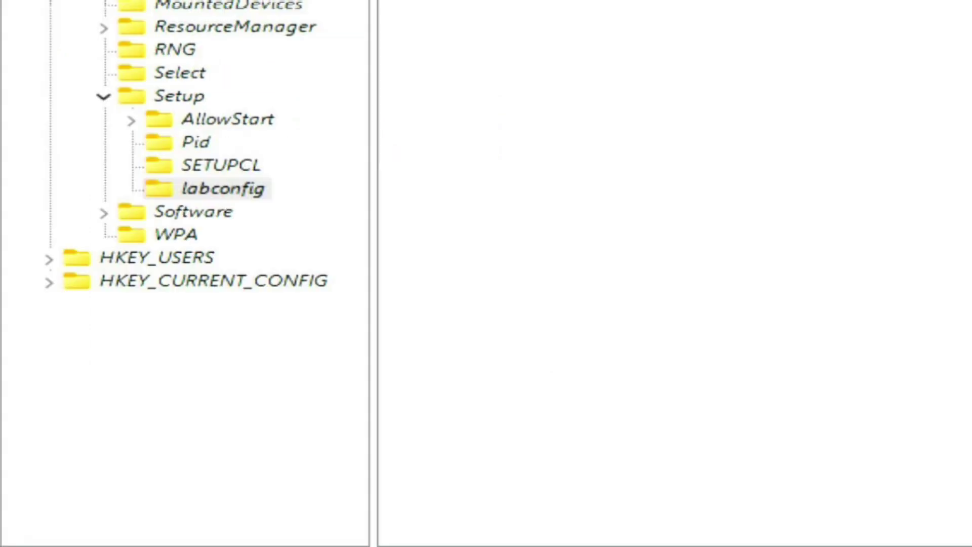
right_click(228, 191)
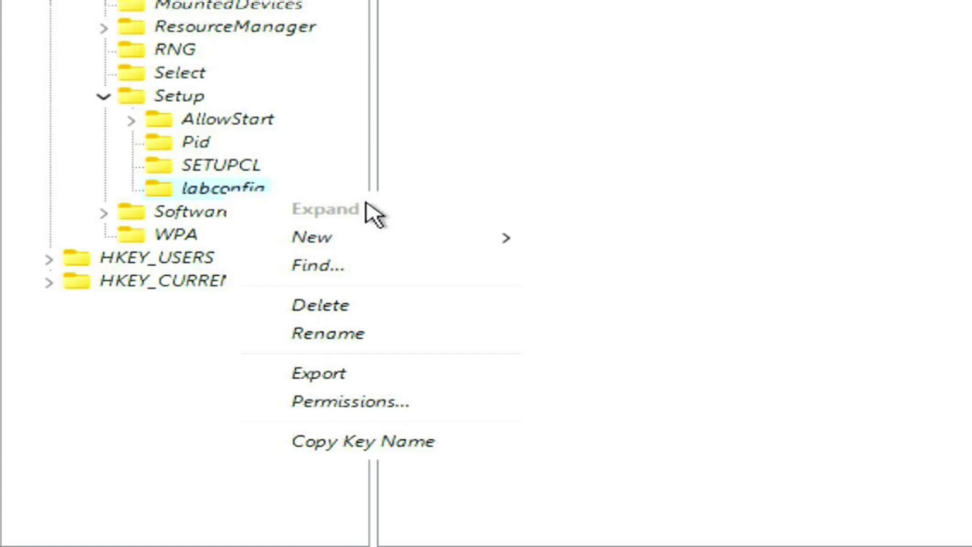
mouse_move(428, 235)
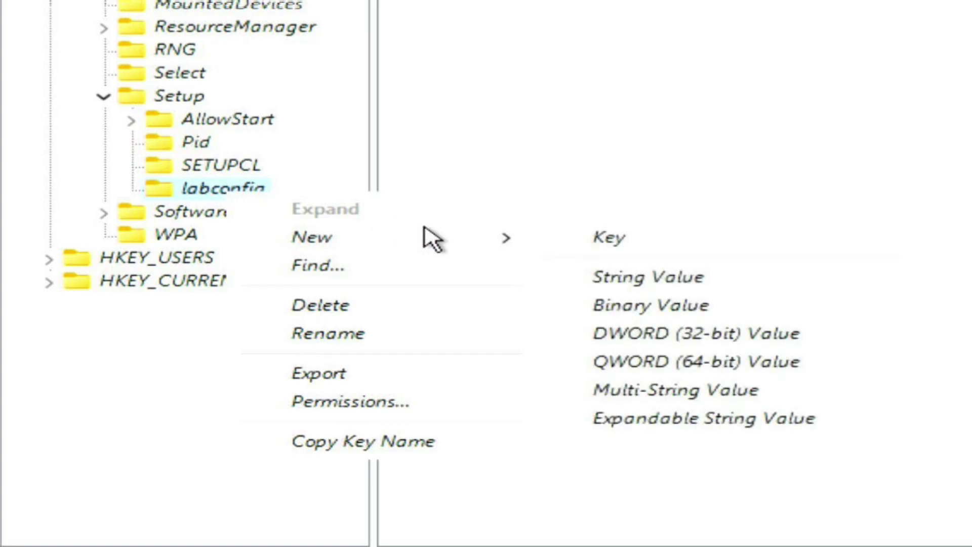
click(742, 334)
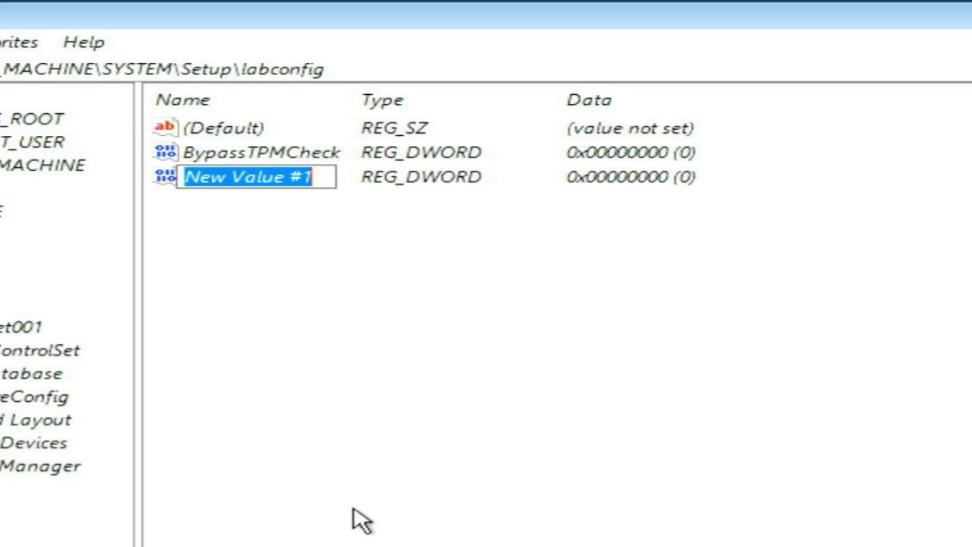
text(By)
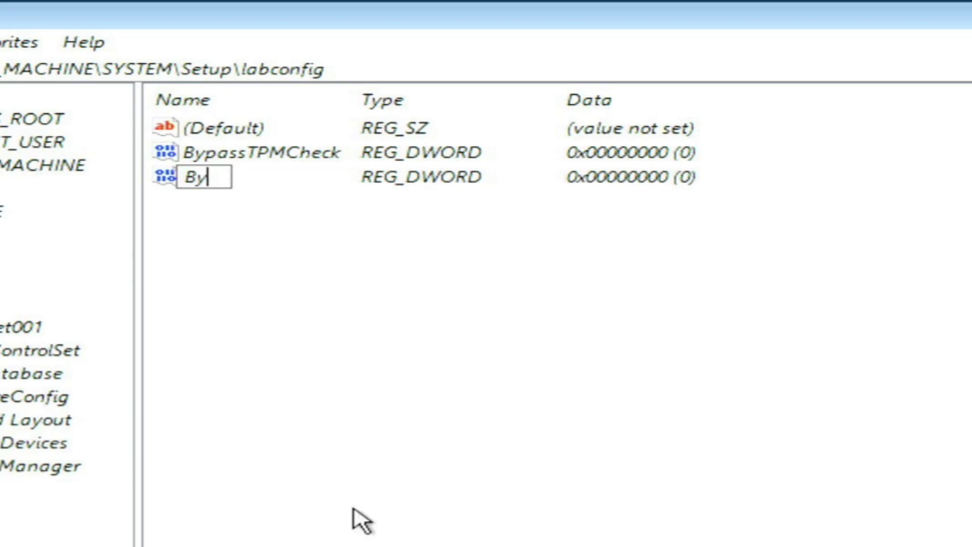
text(pas)
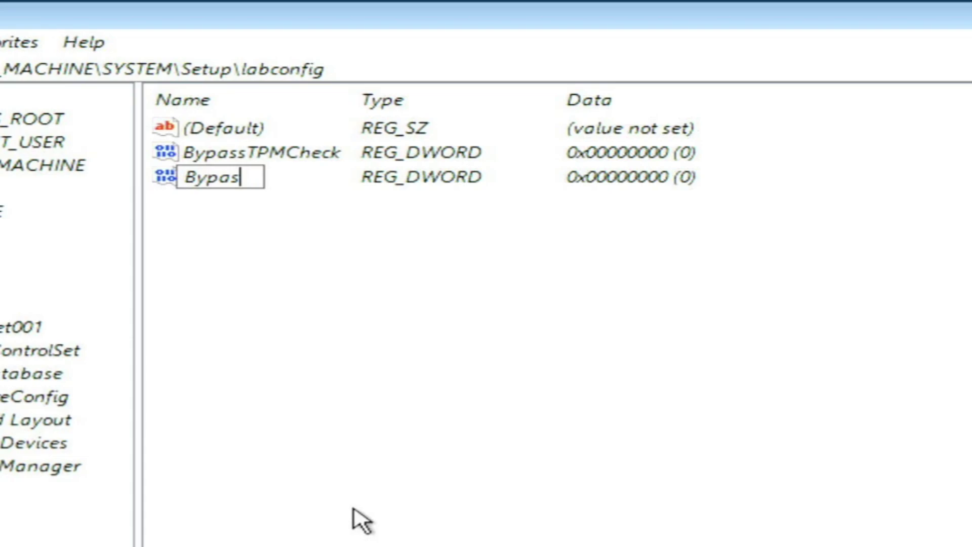
text(sRam)
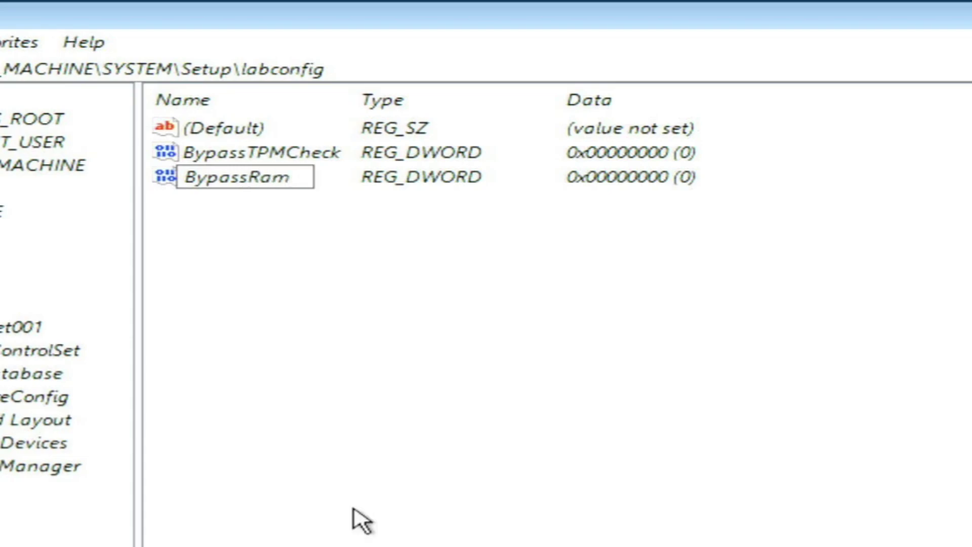
text(check)
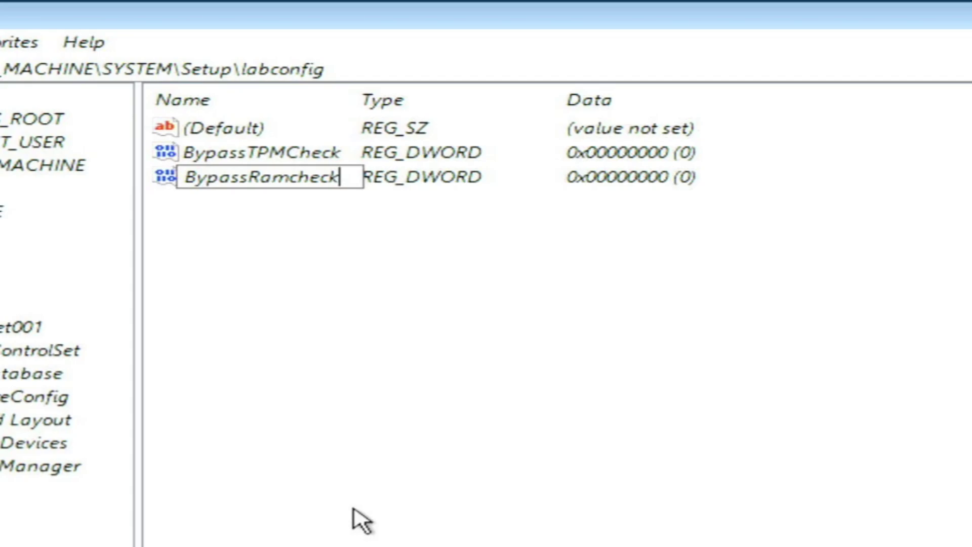
key(Return)
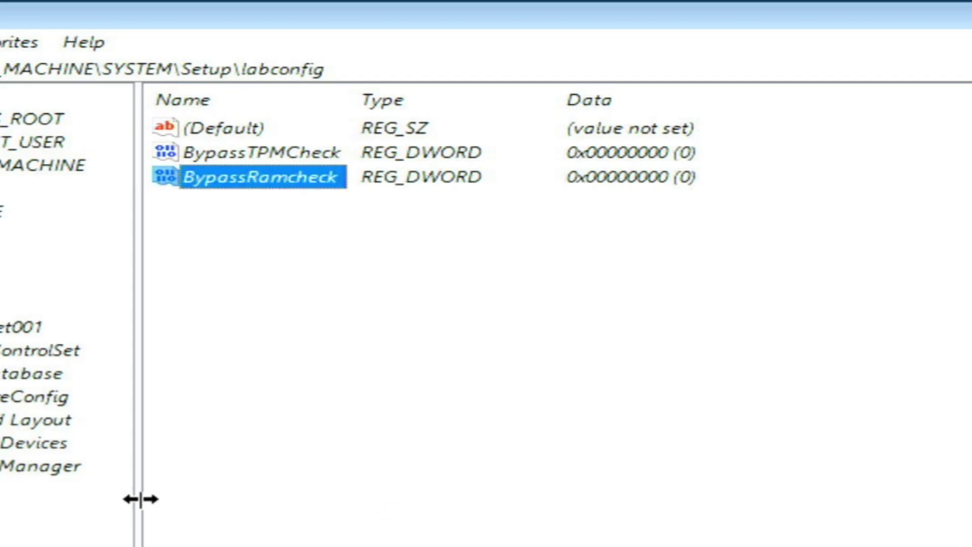
Add a DWORD (32-bit) value ByPassSecureBootCheck to labconfig and widen the Name column
right_click(238, 190)
mouse_move(430, 242)
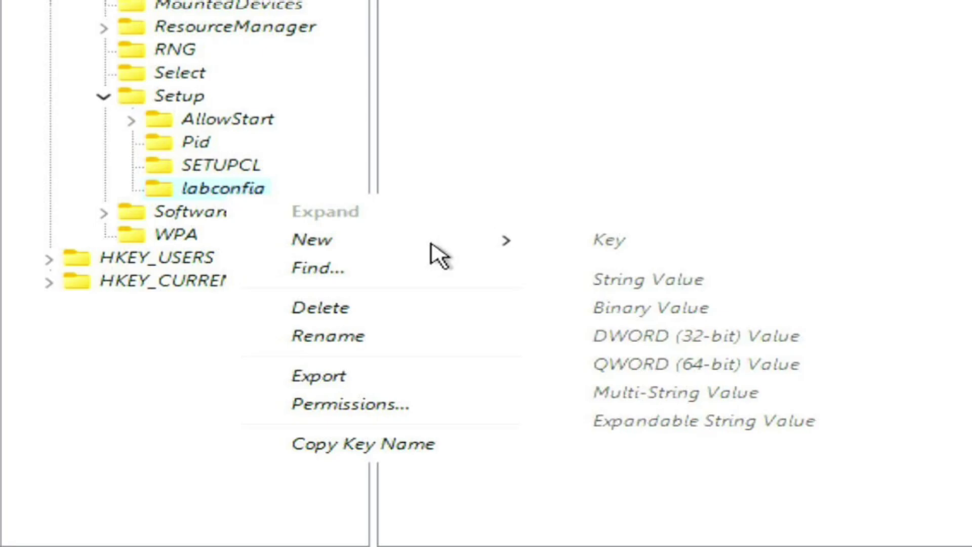
click(659, 338)
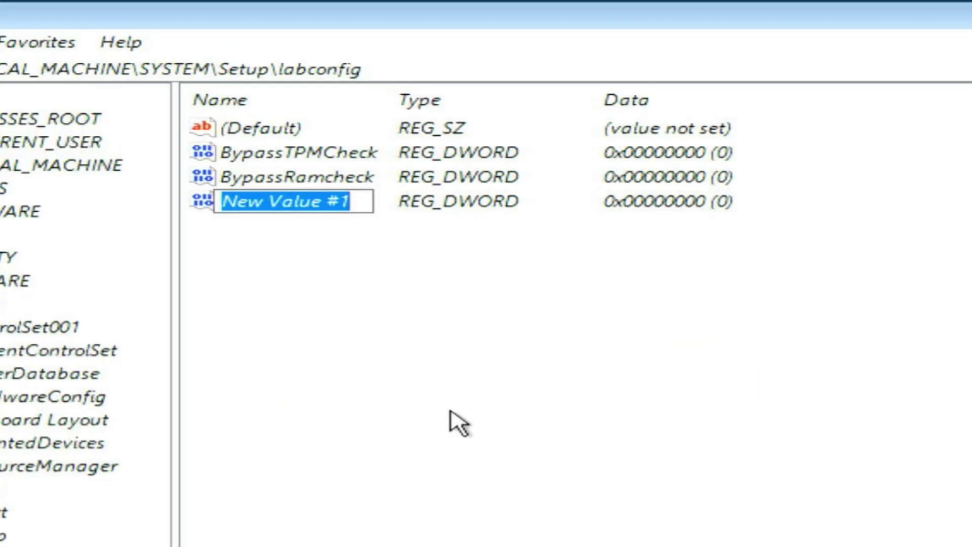
text(ByPass)
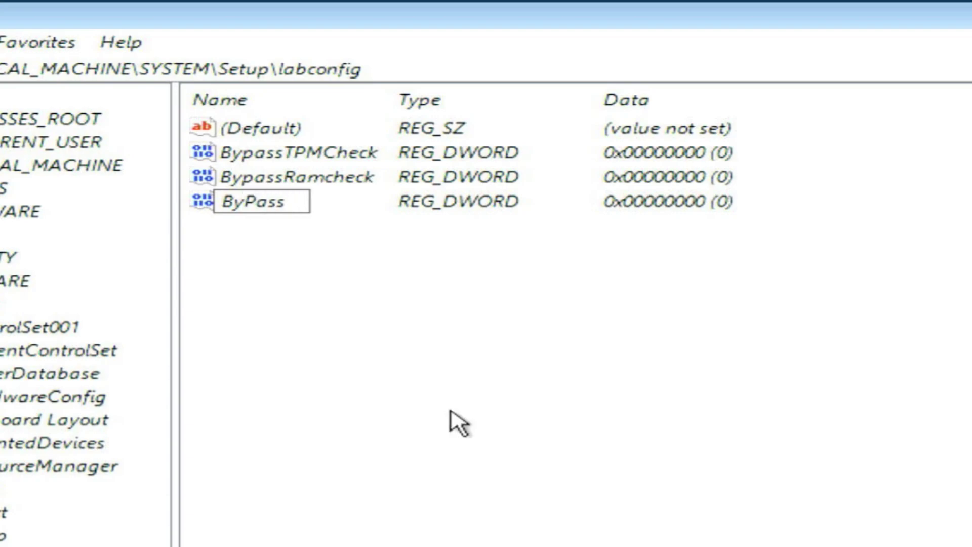
text(Sec)
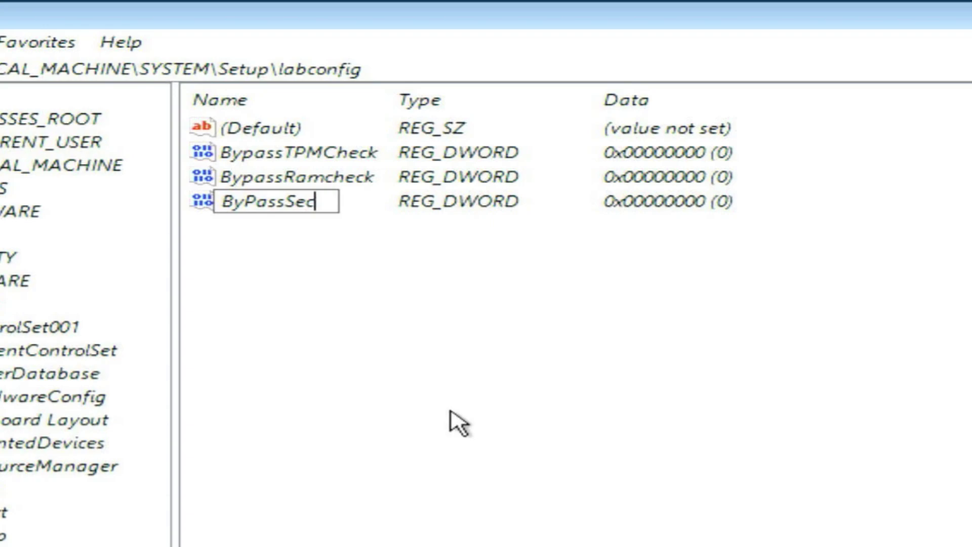
text(ureB)
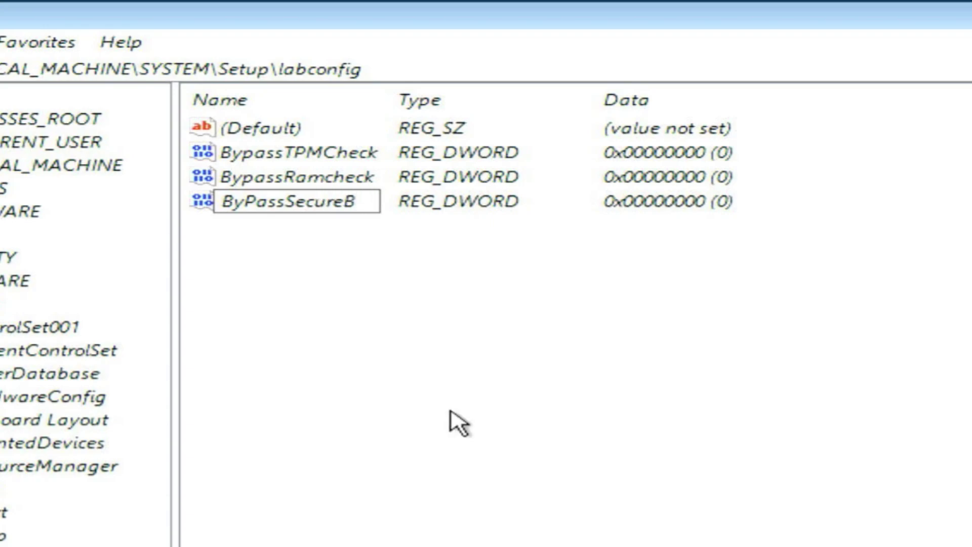
text(ootChec)
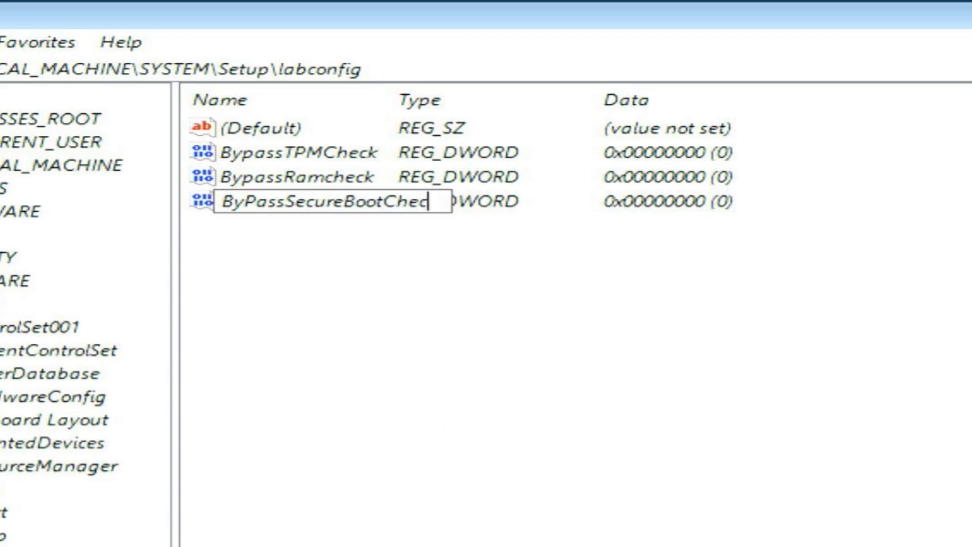
text(k)
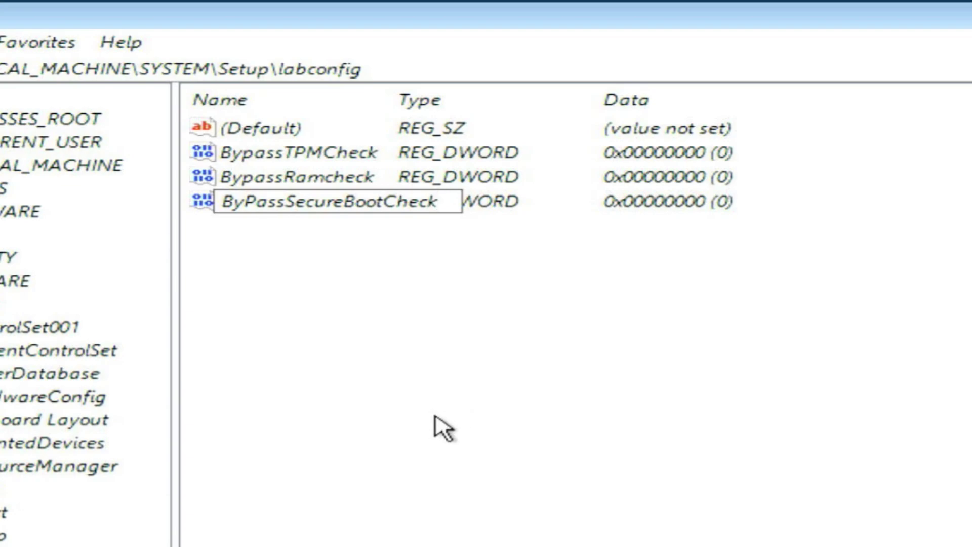
key(Return)
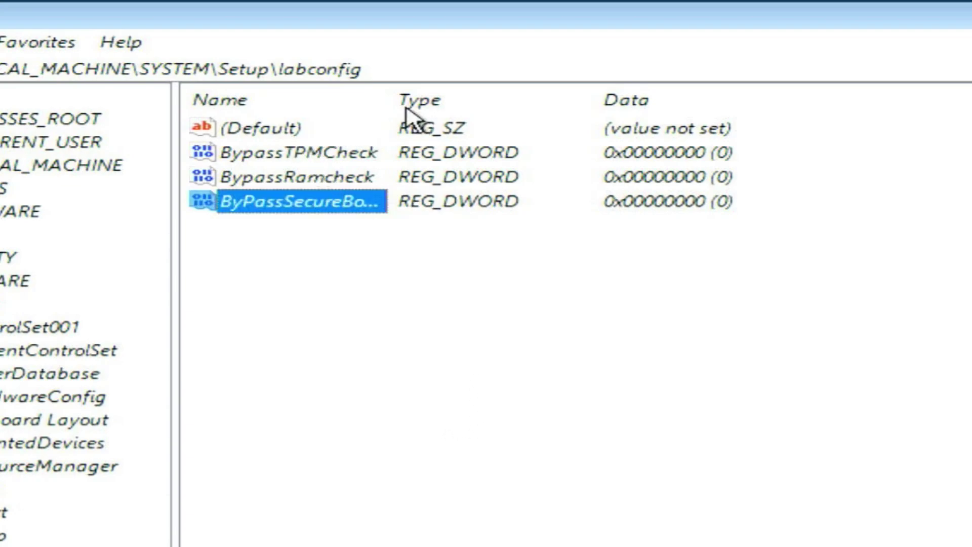
drag(391, 97, 558, 102)
Set BypassTPMCheck's value data to 1
click(310, 158)
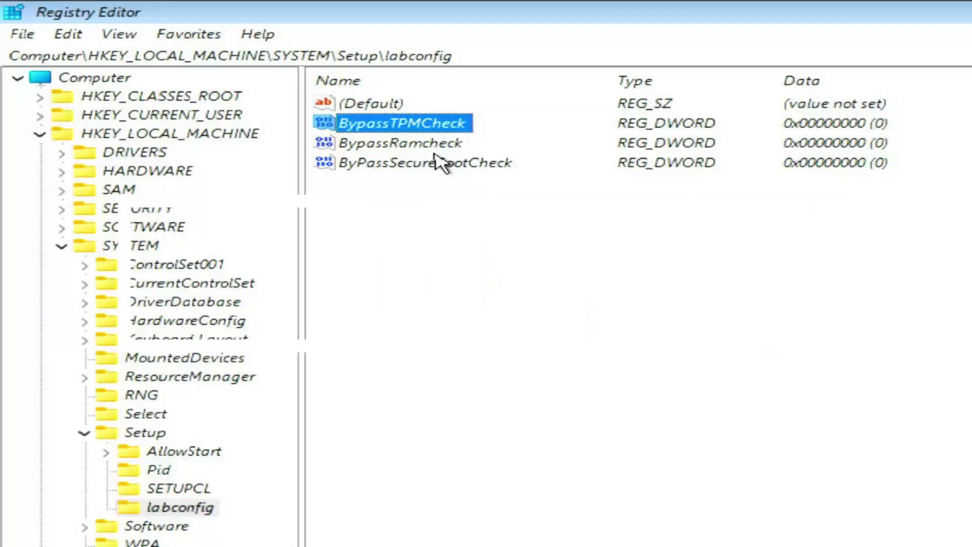
right_click(440, 127)
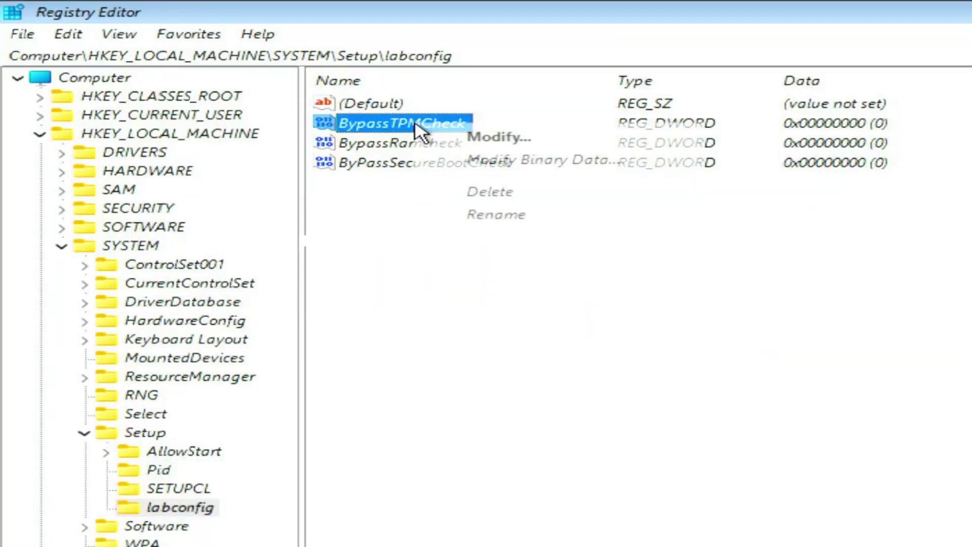
click(481, 137)
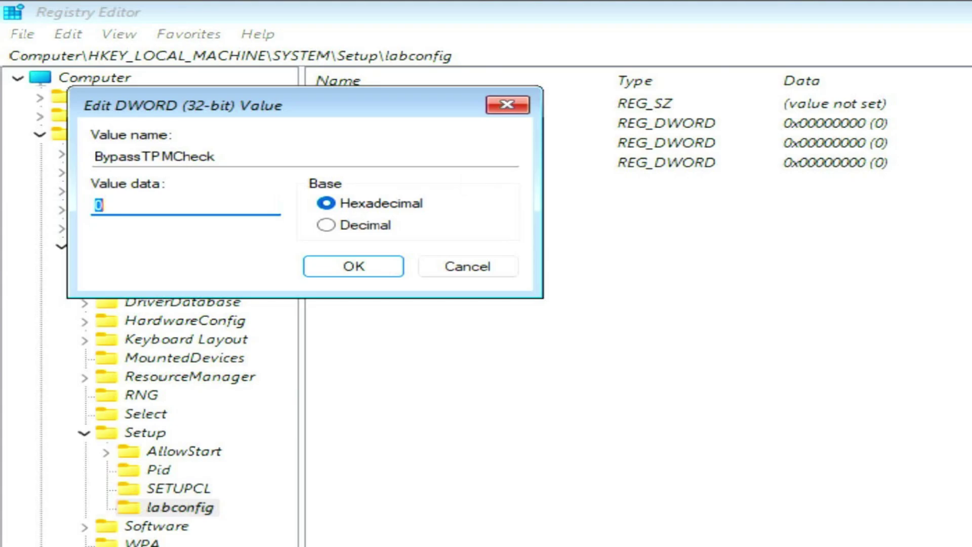
text(1)
click(372, 268)
Set BypassRamcheck's value data to 1
click(426, 144)
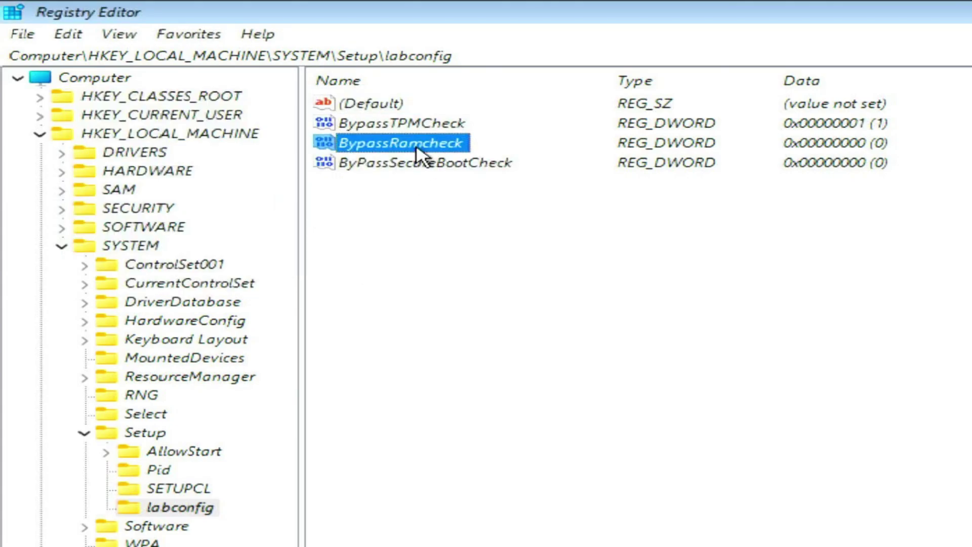
right_click(445, 147)
click(458, 161)
text(1)
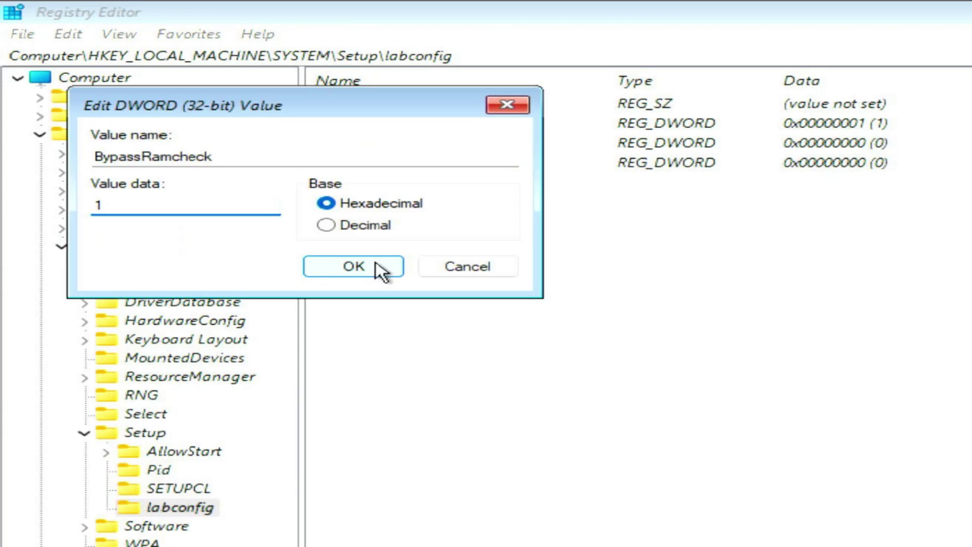
click(379, 269)
Set ByPassSecureBootCheck's value data to 1
right_click(442, 165)
click(517, 171)
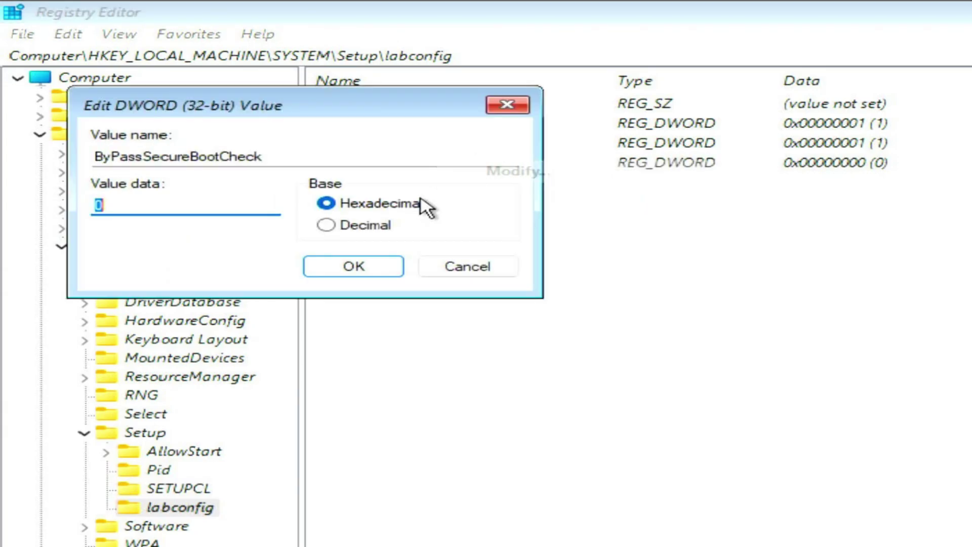
text(1)
click(371, 268)
click(481, 338)
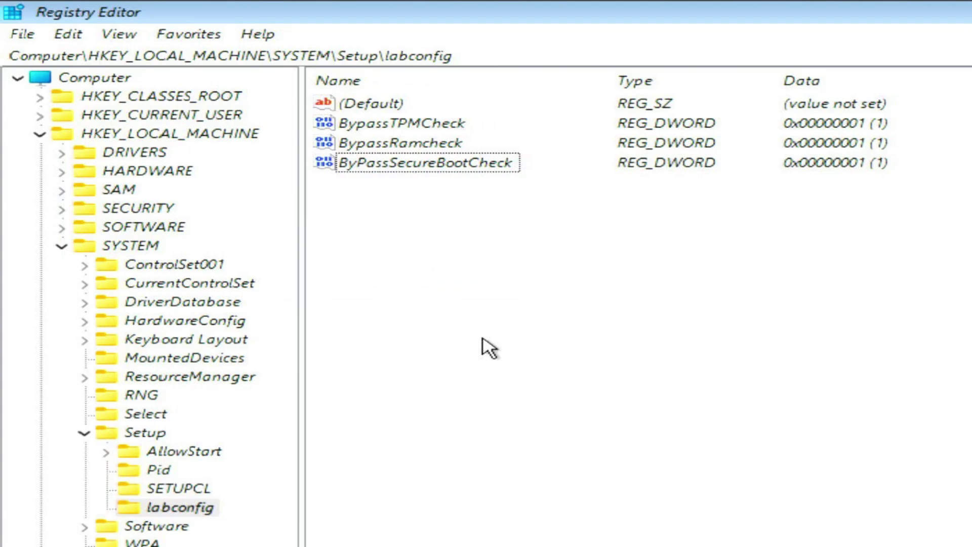
Close Registry Editor and exit the command prompt to return to Windows Setup
key(alt+F4)
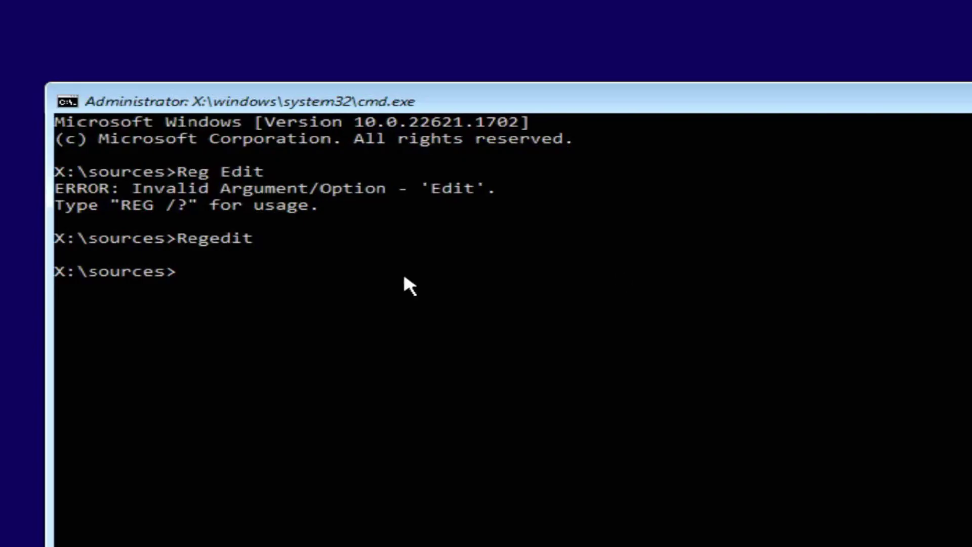
click(202, 273)
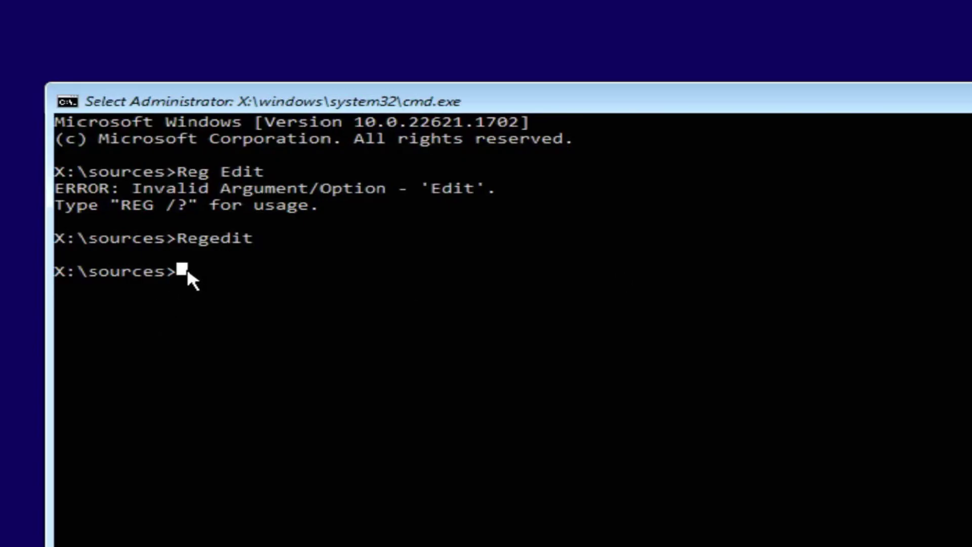
text(exit)
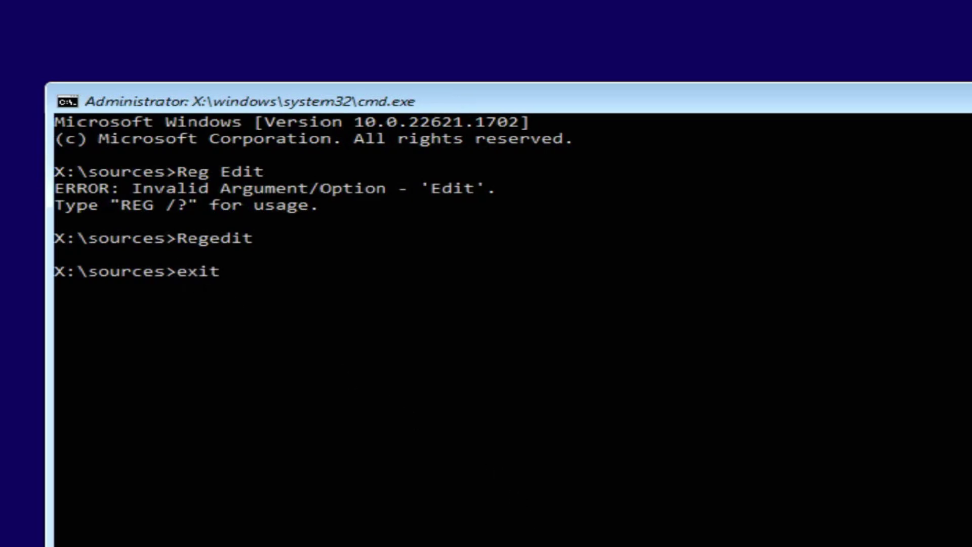
key(Return)
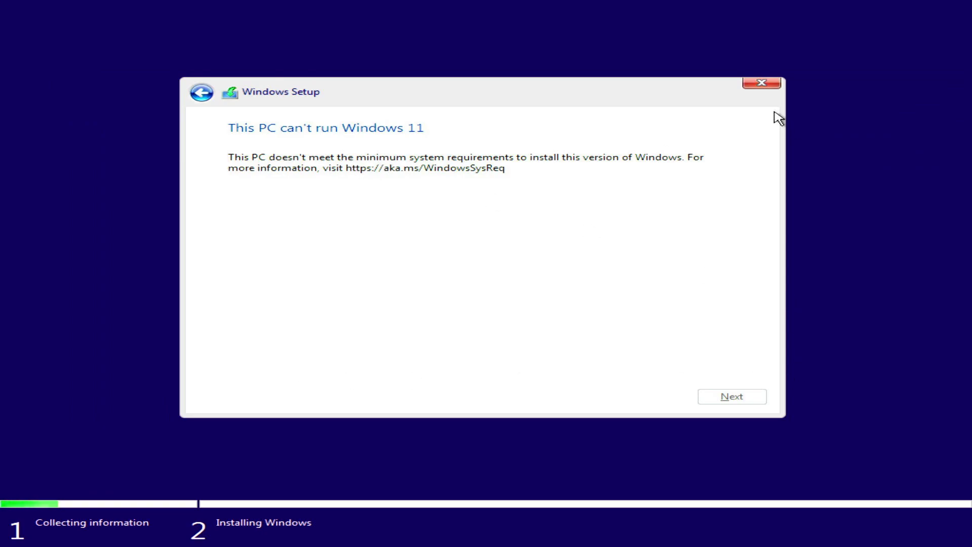
Go back, continue with Windows 11 Home, and accept the Microsoft licence terms
click(200, 94)
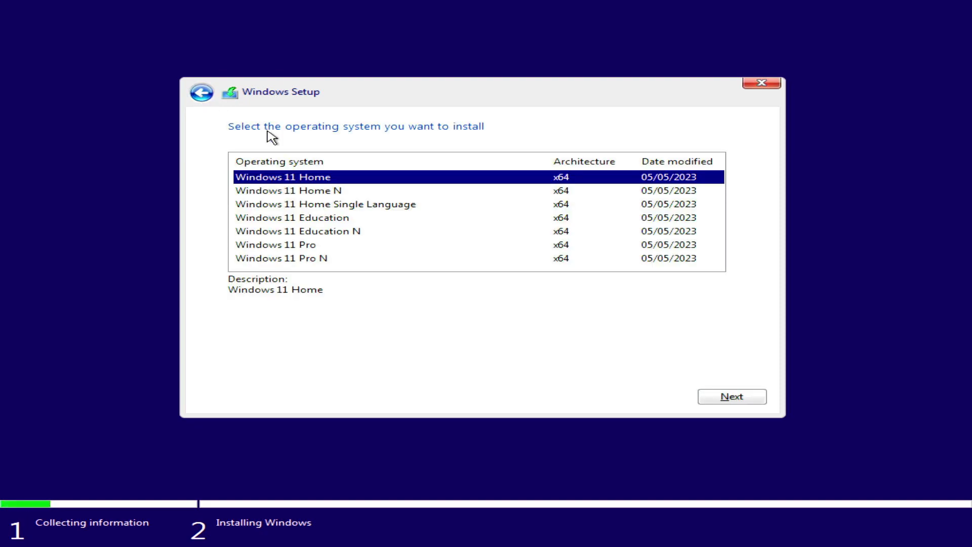
click(719, 393)
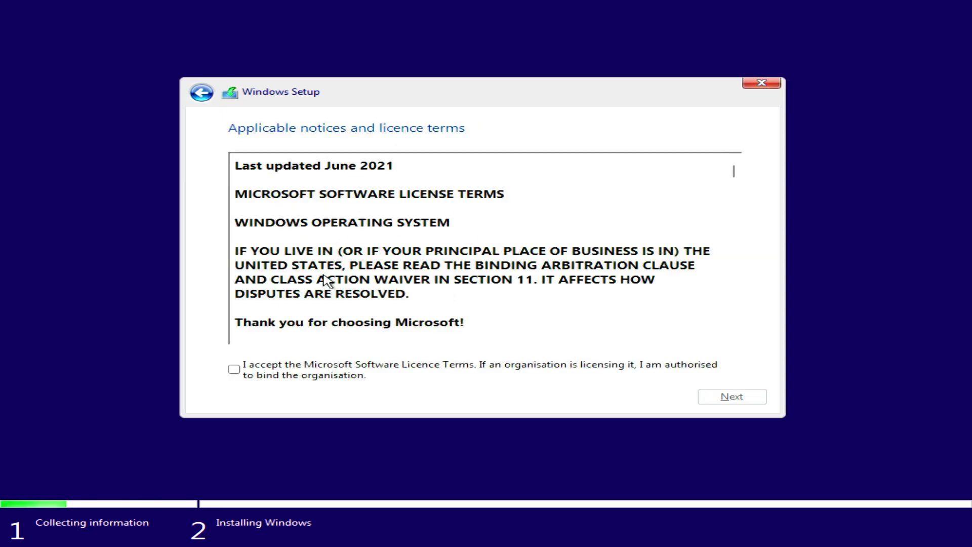
click(234, 370)
click(710, 391)
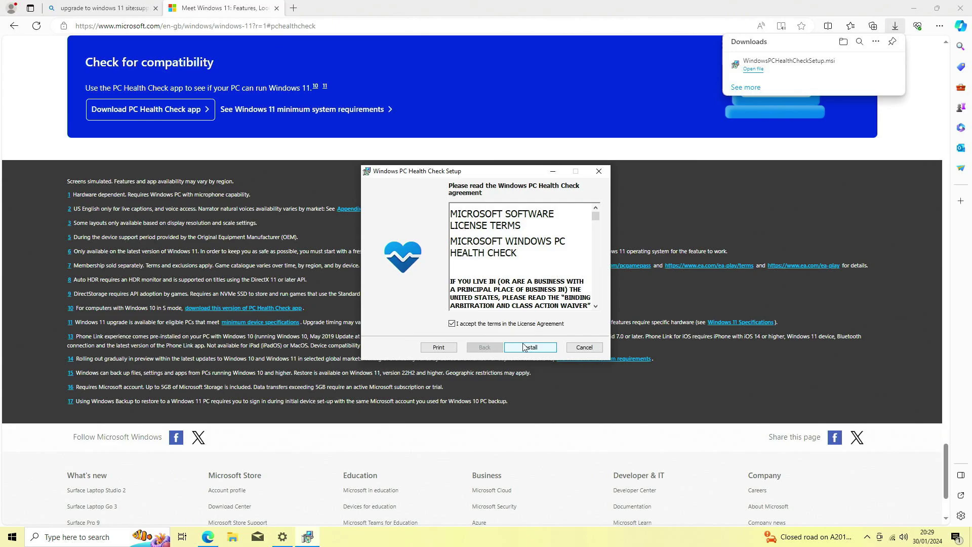
Install and launch PC Health Check, then highlight the TPM 2.0 requirement lines
click(523, 347)
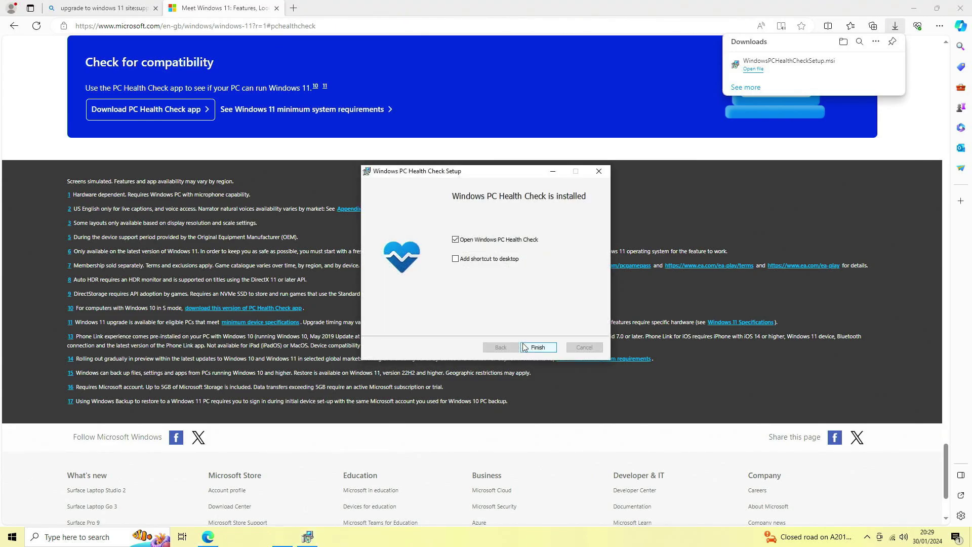
click(524, 349)
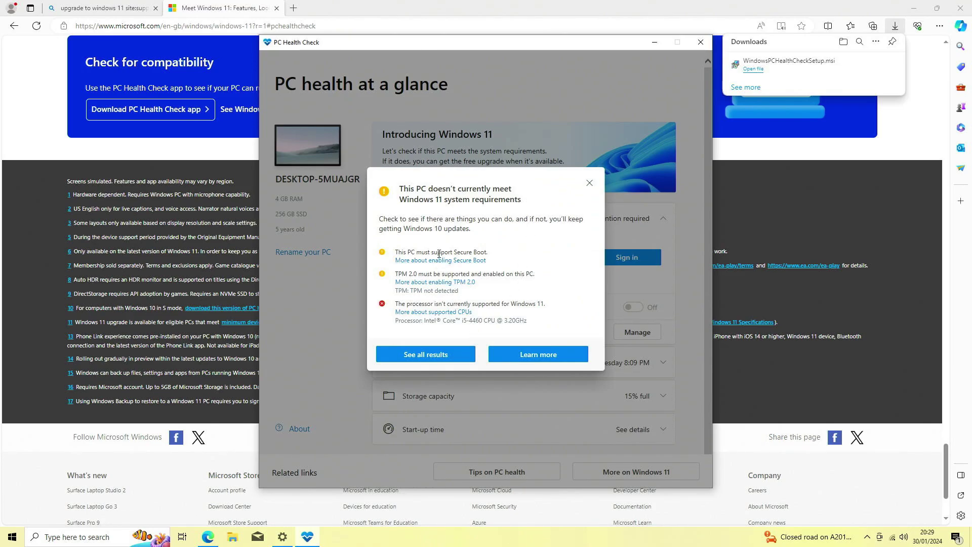
drag(415, 274, 511, 296)
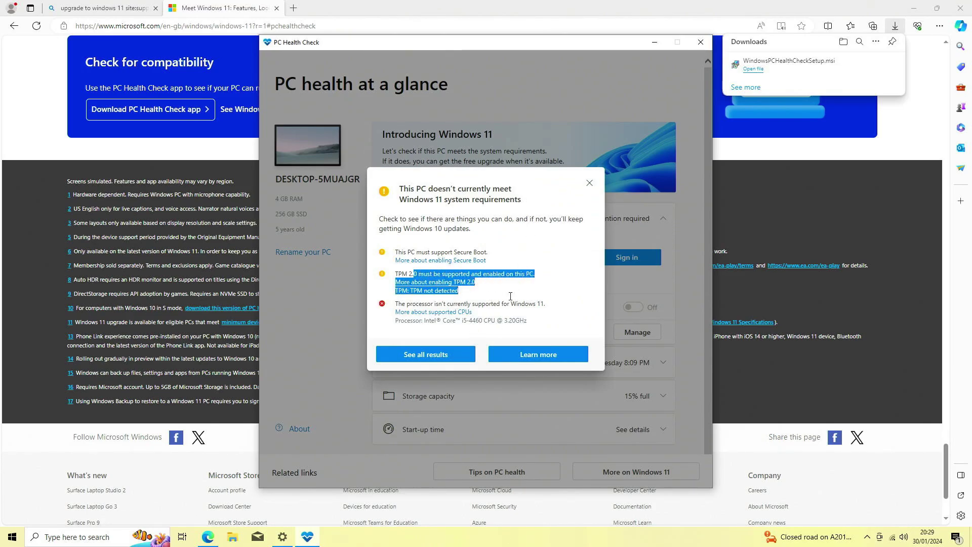